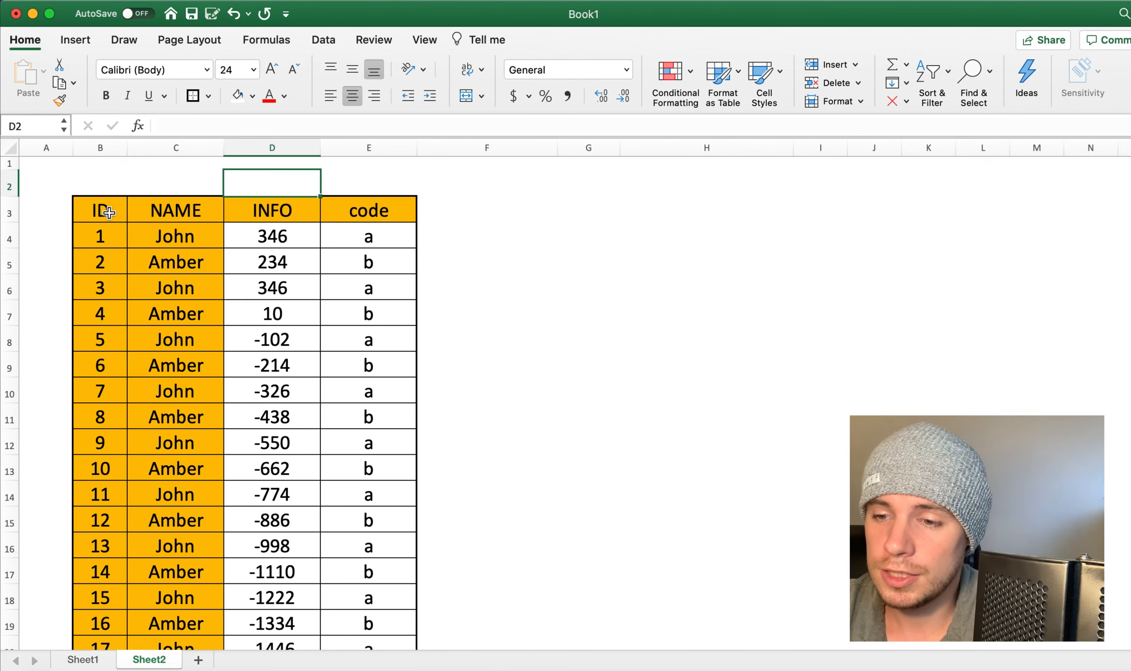
# Step: Format all cells of Sheet2 as Accounting with 2 decimal places and the $ symbol, keeping the Locked protection option on
pyautogui.click(10, 149)
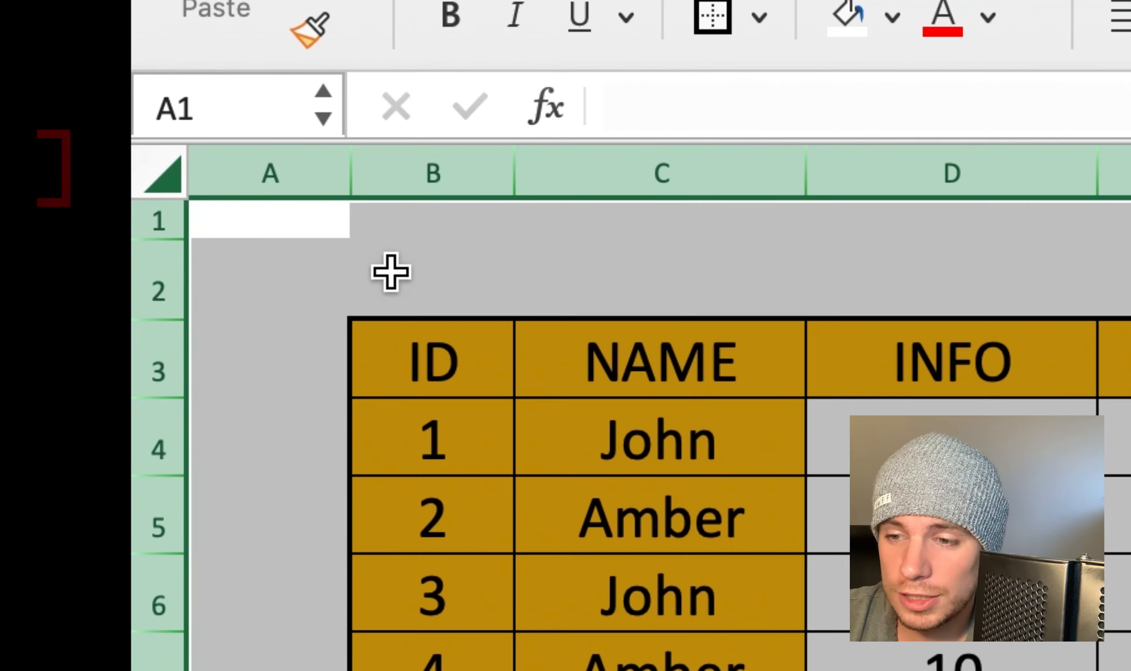
pyautogui.rightClick(86, 180)
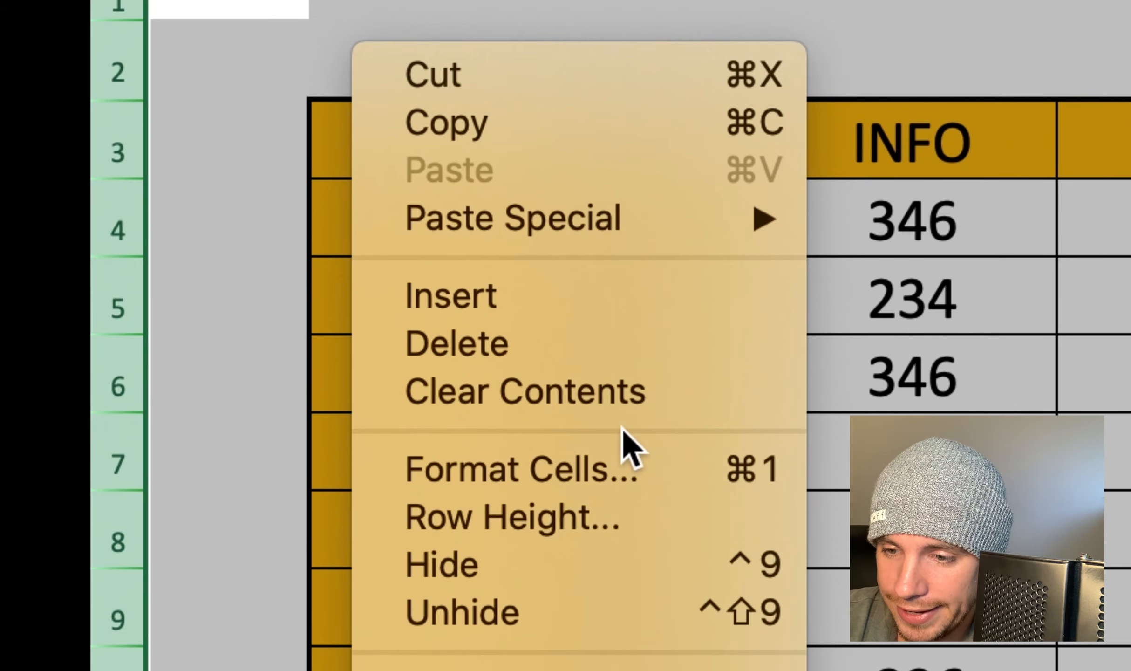
pyautogui.click(586, 459)
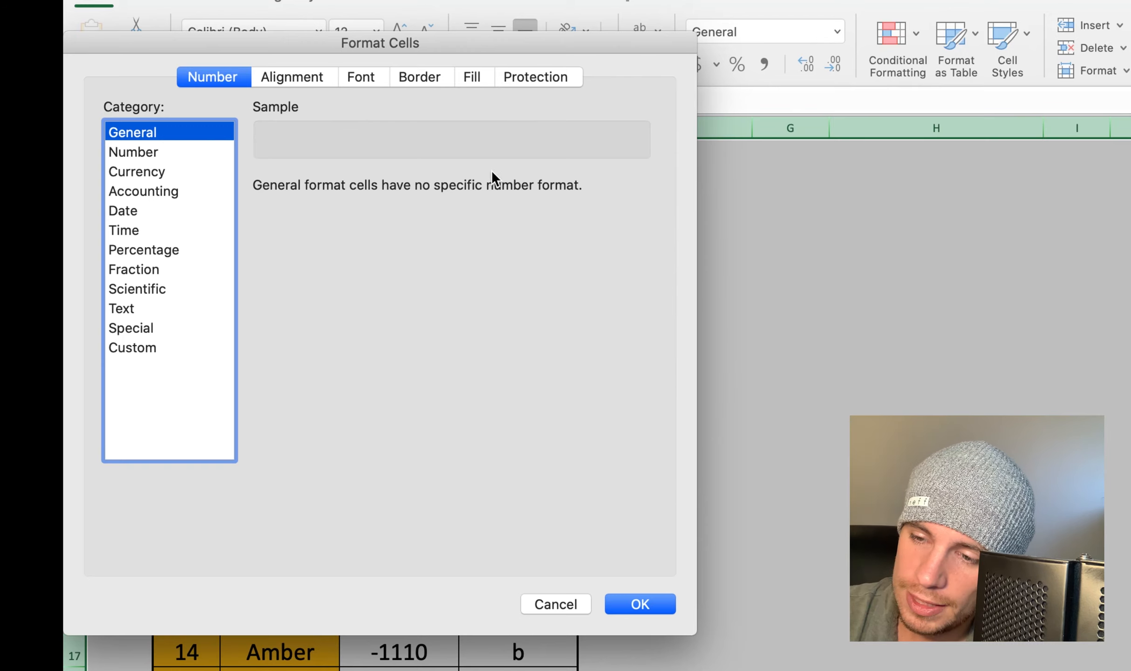
pyautogui.moveTo(444, 43); pyautogui.dragTo(567, 41)
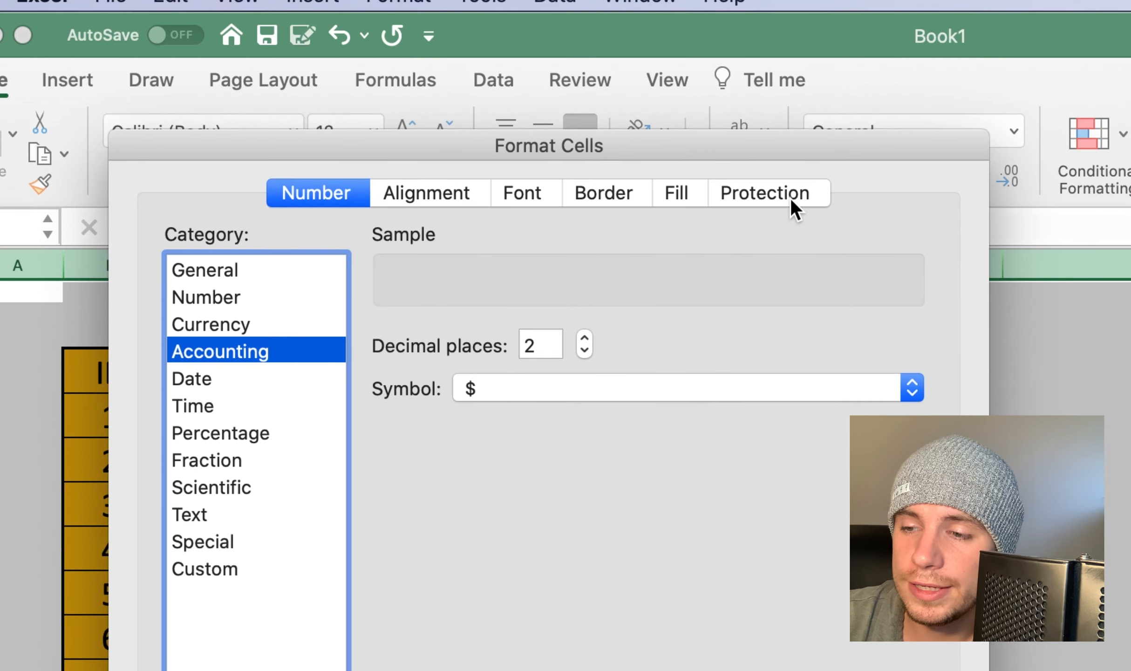
pyautogui.click(789, 199)
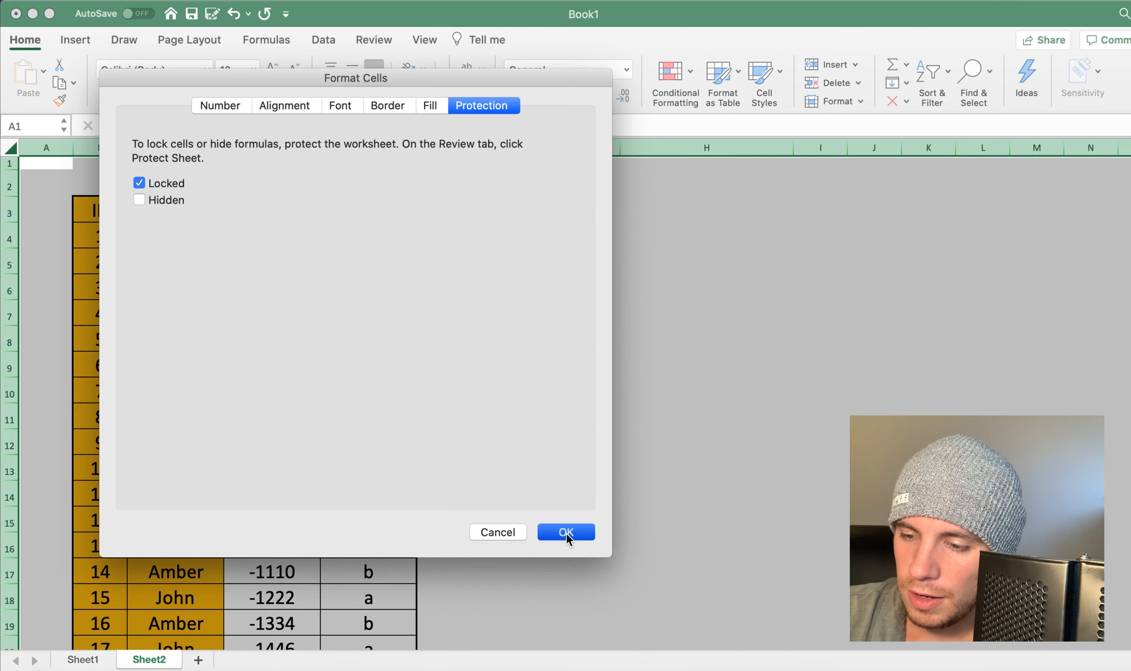
pyautogui.click(566, 533)
pyautogui.click(423, 503)
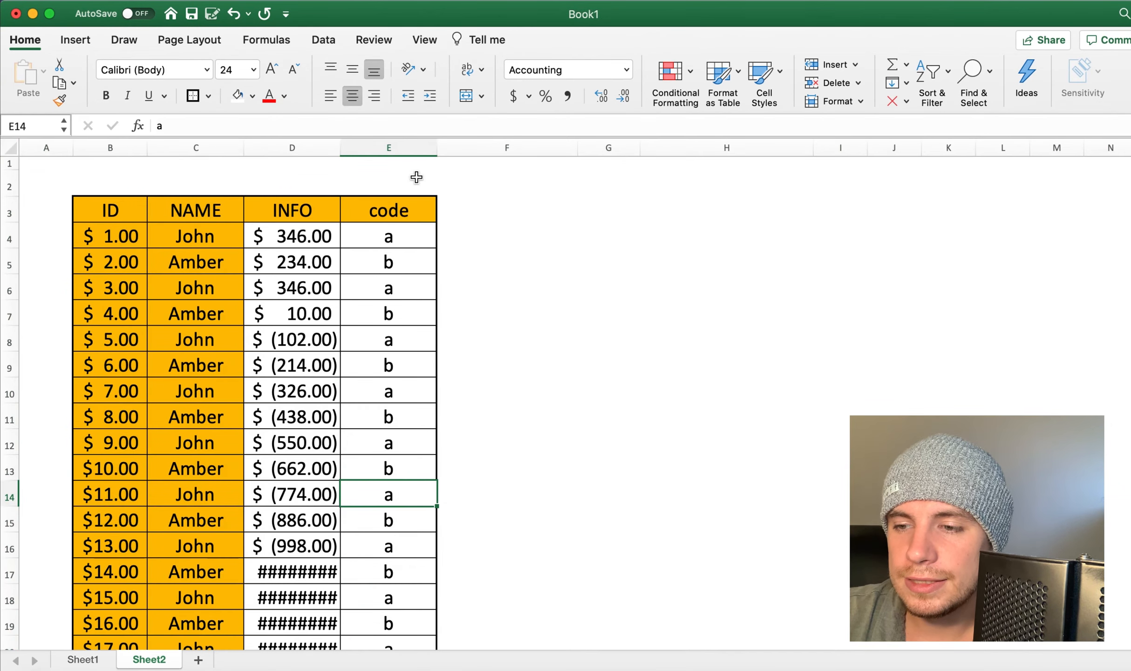
# Step: Widen the INFO column and turn off the Locked option for the data cells under INFO and code
pyautogui.moveTo(341, 149); pyautogui.dragTo(396, 151)
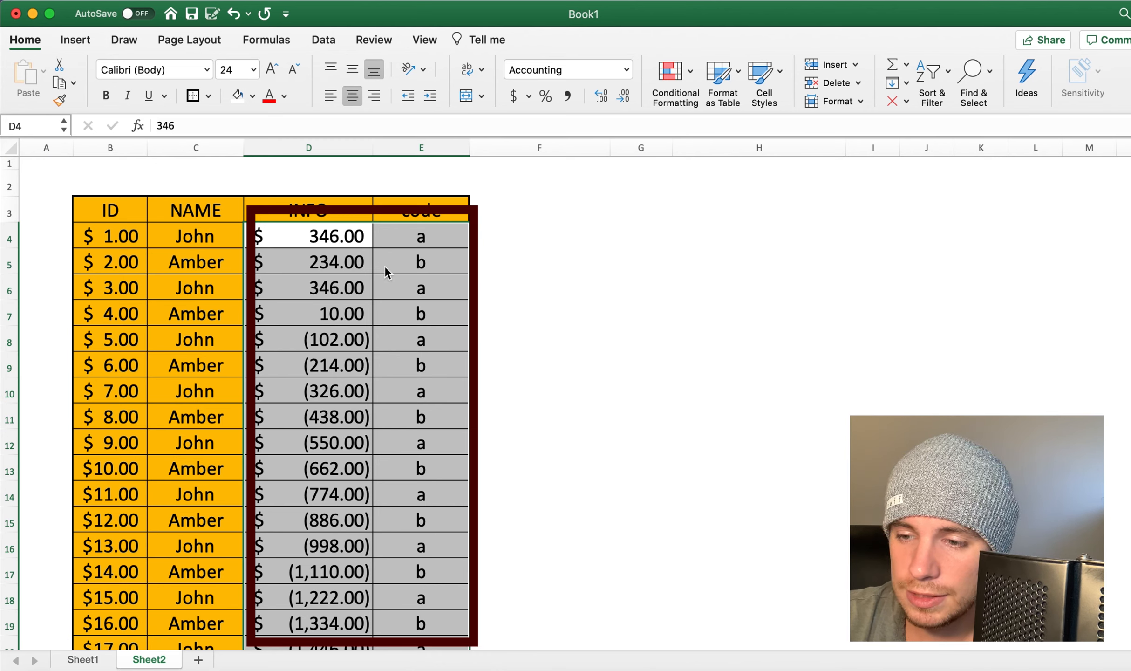
pyautogui.rightClick(357, 259)
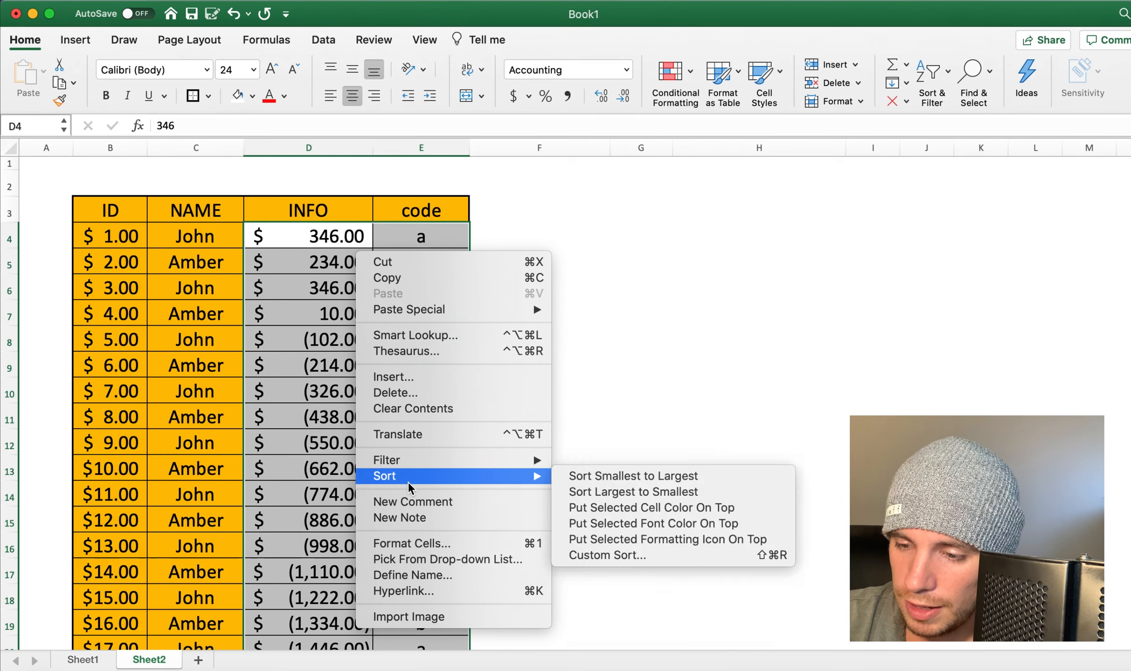
pyautogui.click(413, 543)
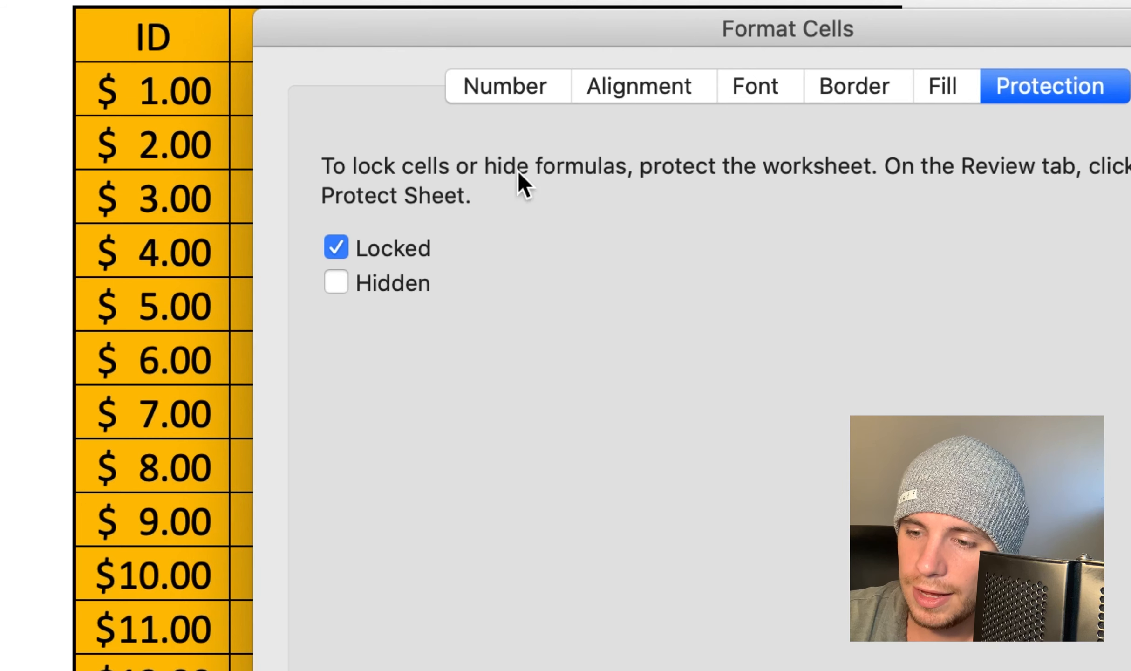
pyautogui.click(336, 248)
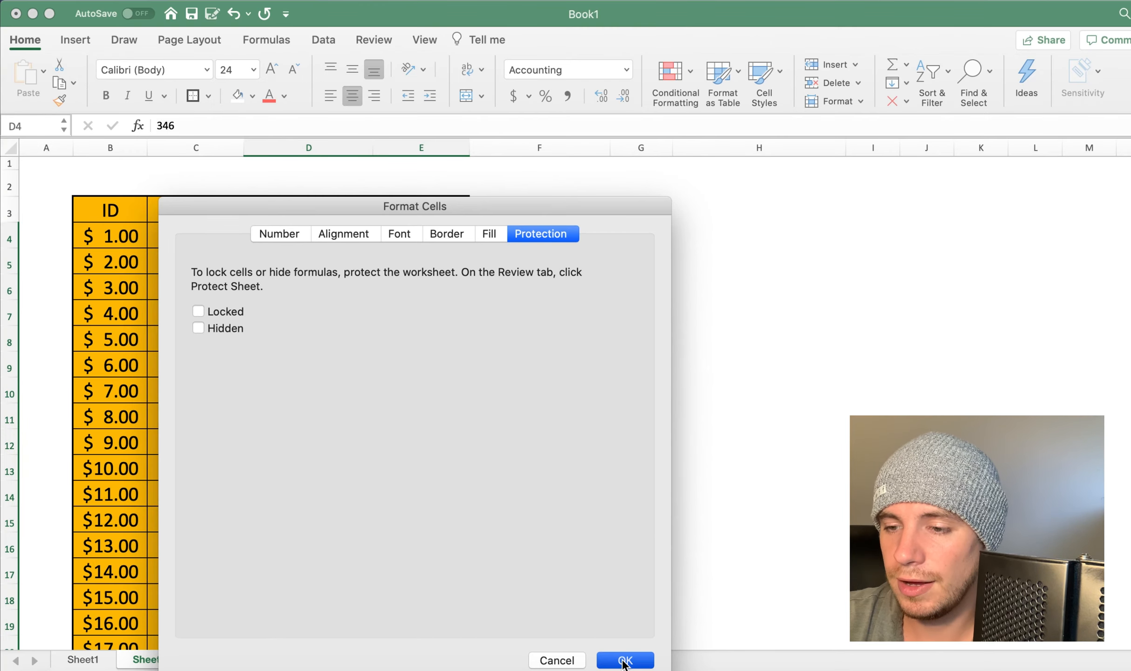
pyautogui.click(623, 660)
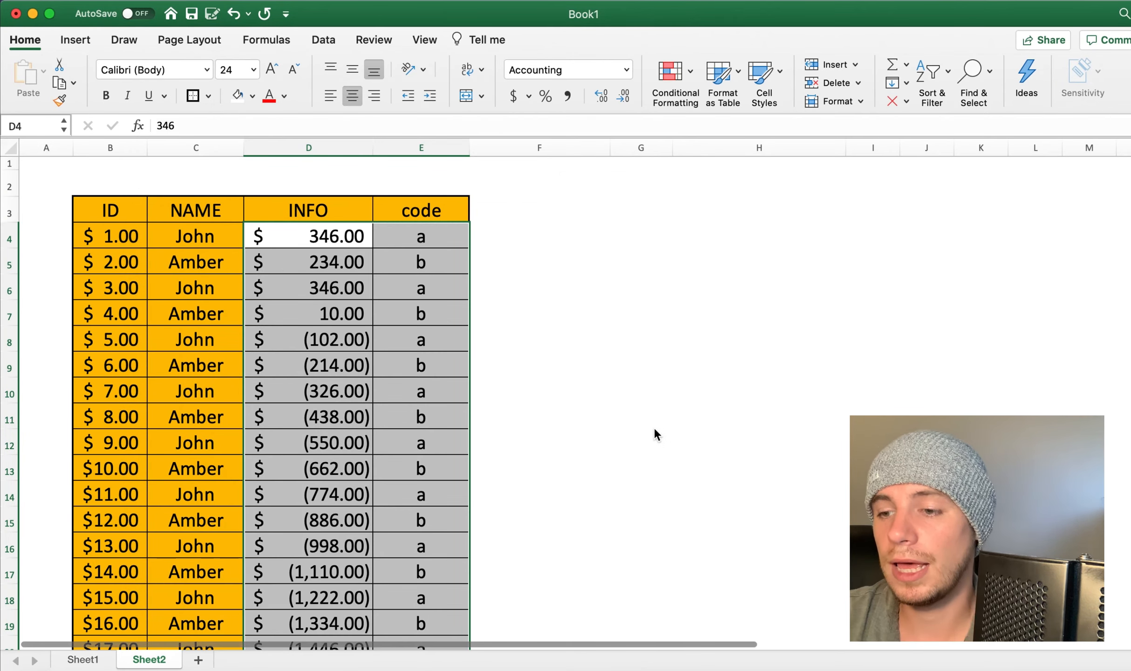
pyautogui.click(653, 424)
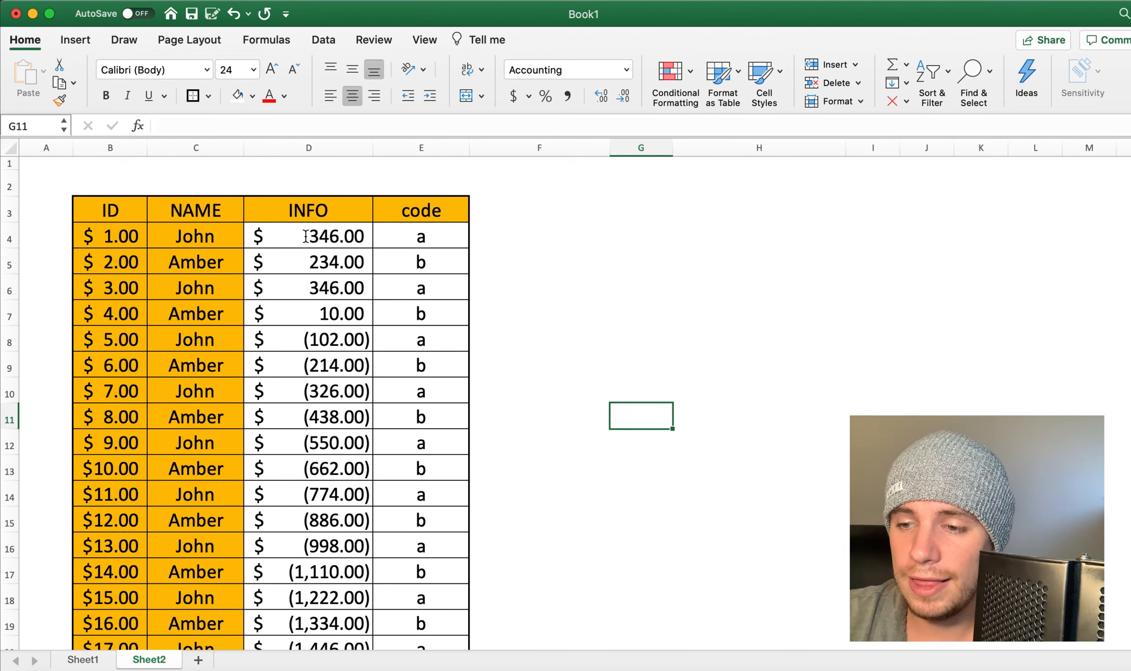
pyautogui.moveTo(296, 237); pyautogui.dragTo(412, 520)
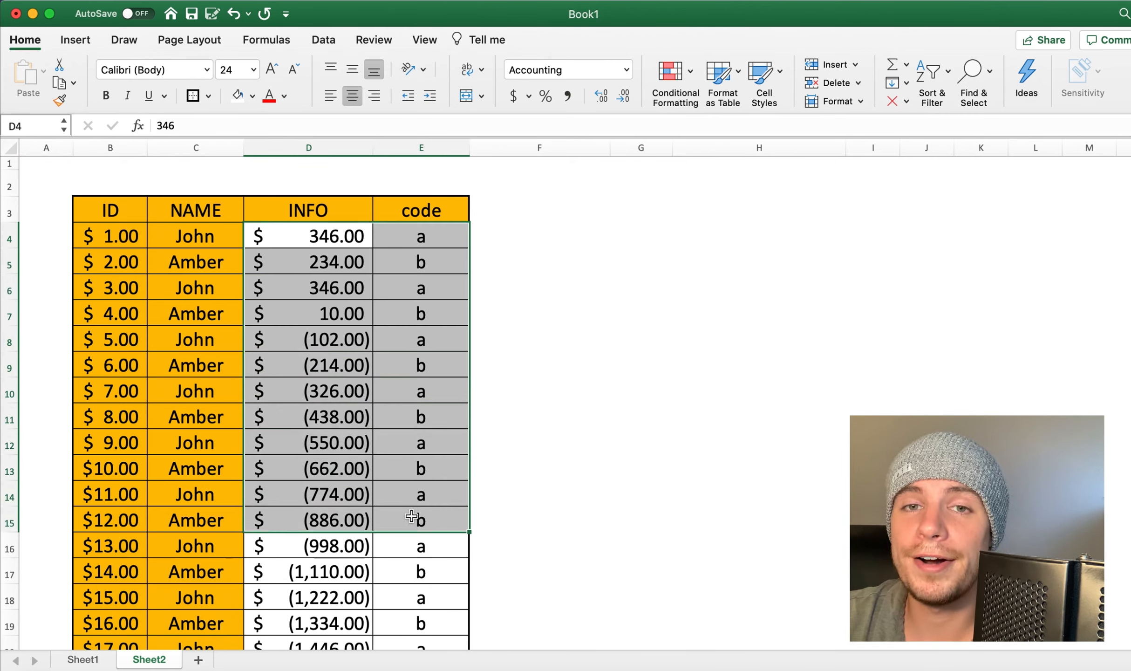
pyautogui.click(558, 439)
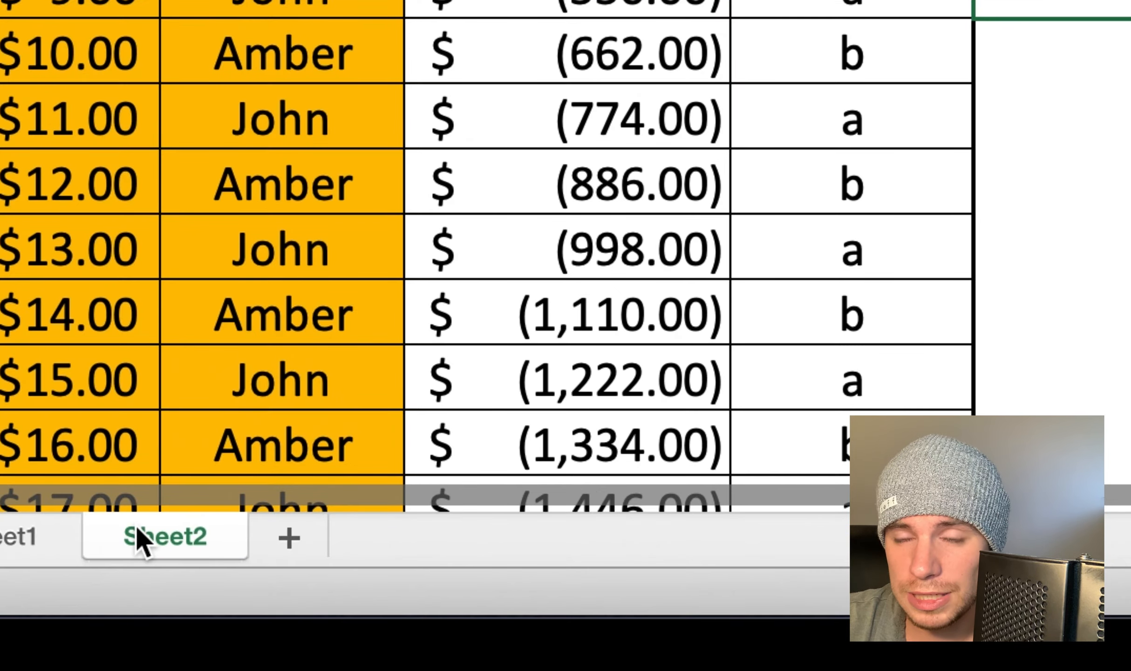
# Step: Start protecting Sheet2, entering the sheet password and repeating it for verification
pyautogui.rightClick(182, 549)
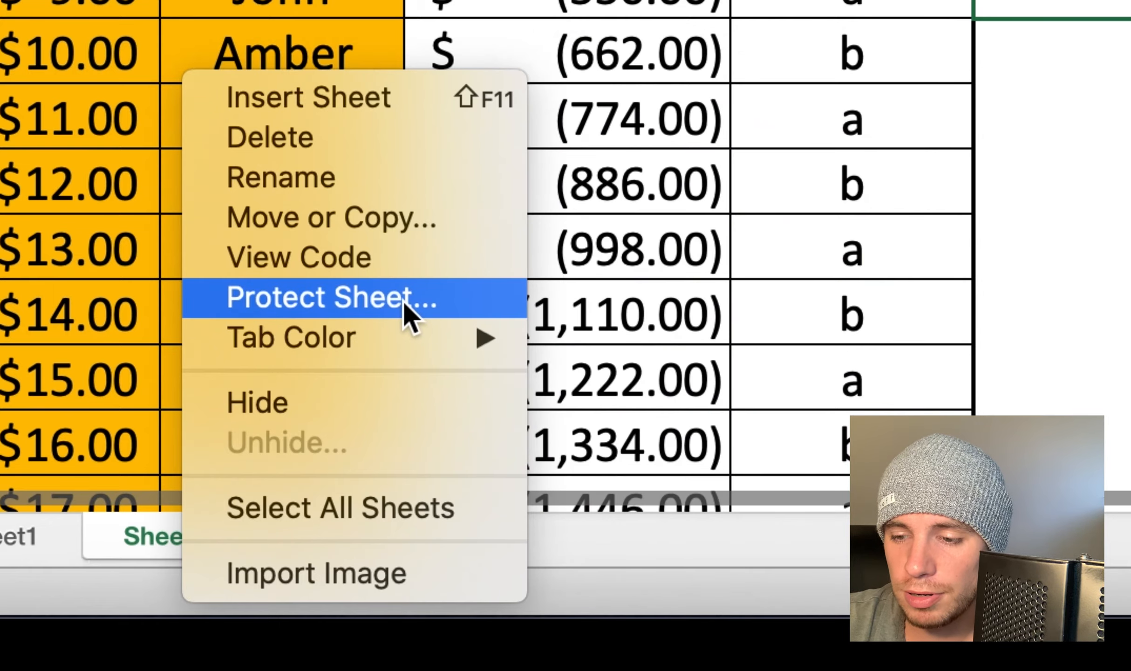
pyautogui.click(403, 300)
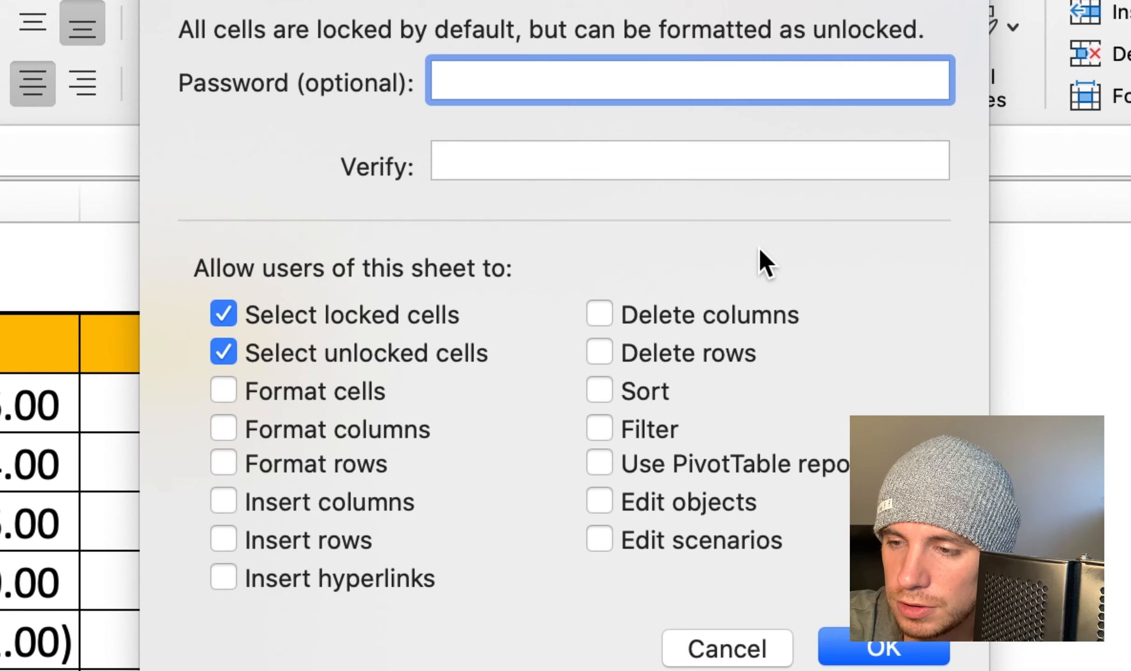
pyautogui.write('123')
pyautogui.click(694, 157)
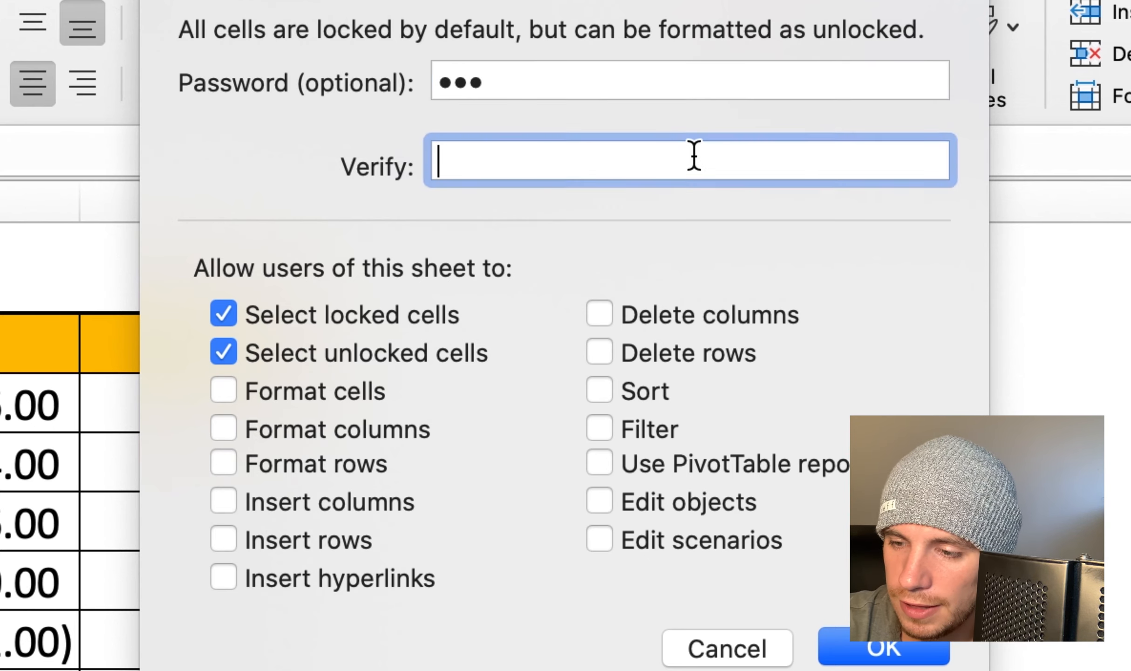
pyautogui.write('123')
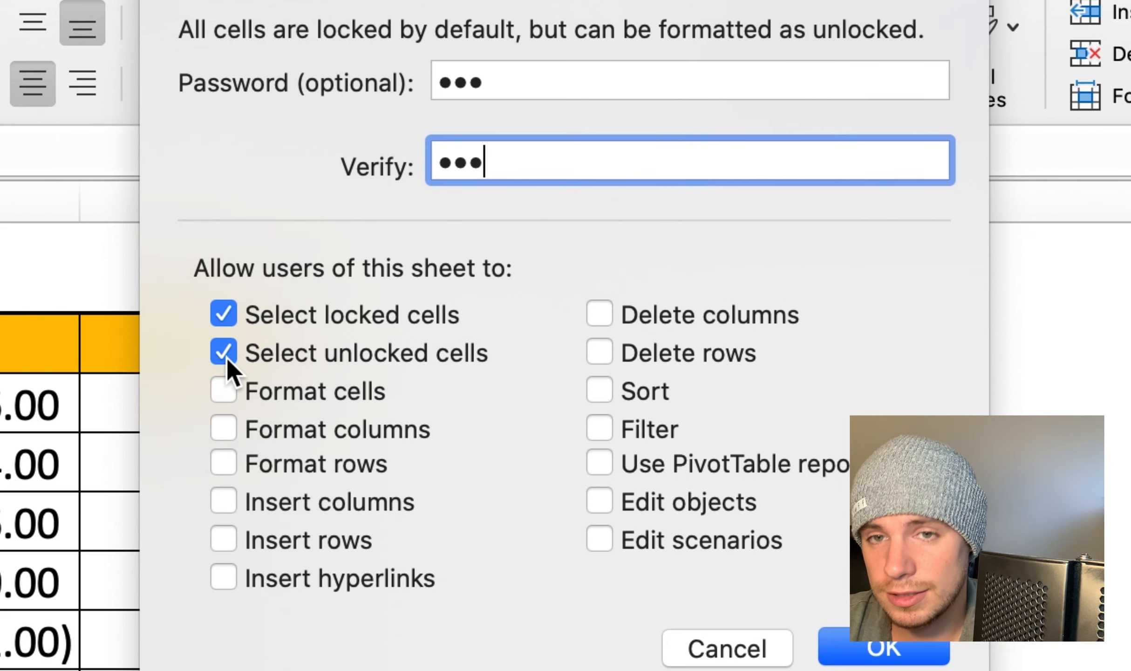
# Step: Permit only selecting unlocked cells, formatting cells and formatting columns, and apply the sheet protection
pyautogui.click(224, 315)
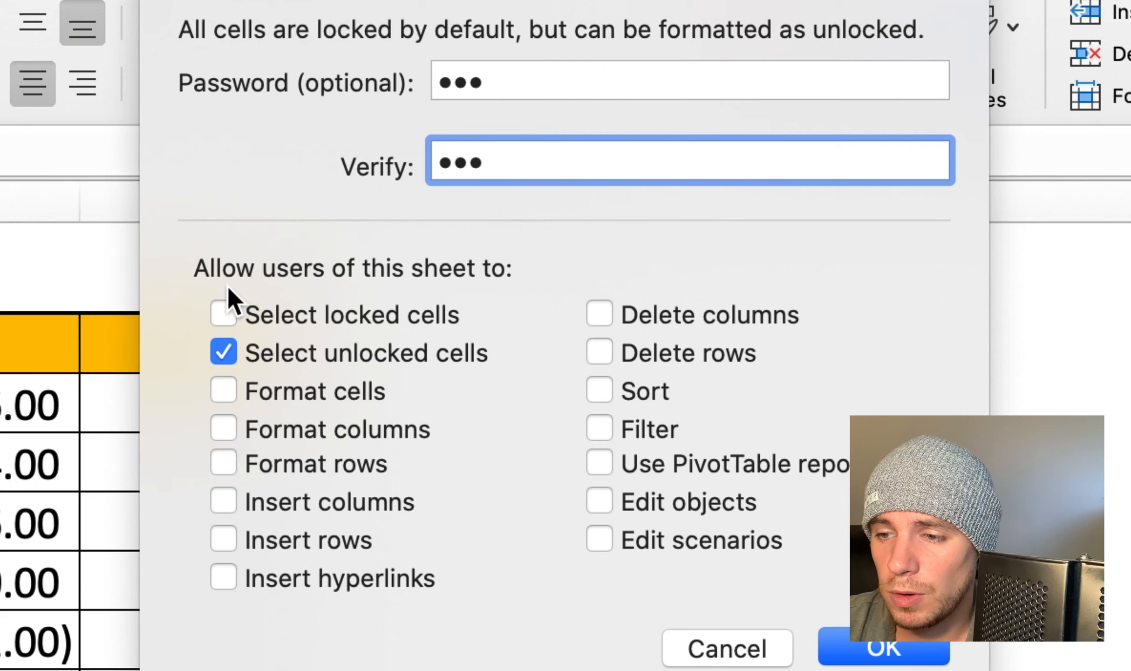
pyautogui.click(226, 318)
pyautogui.click(226, 317)
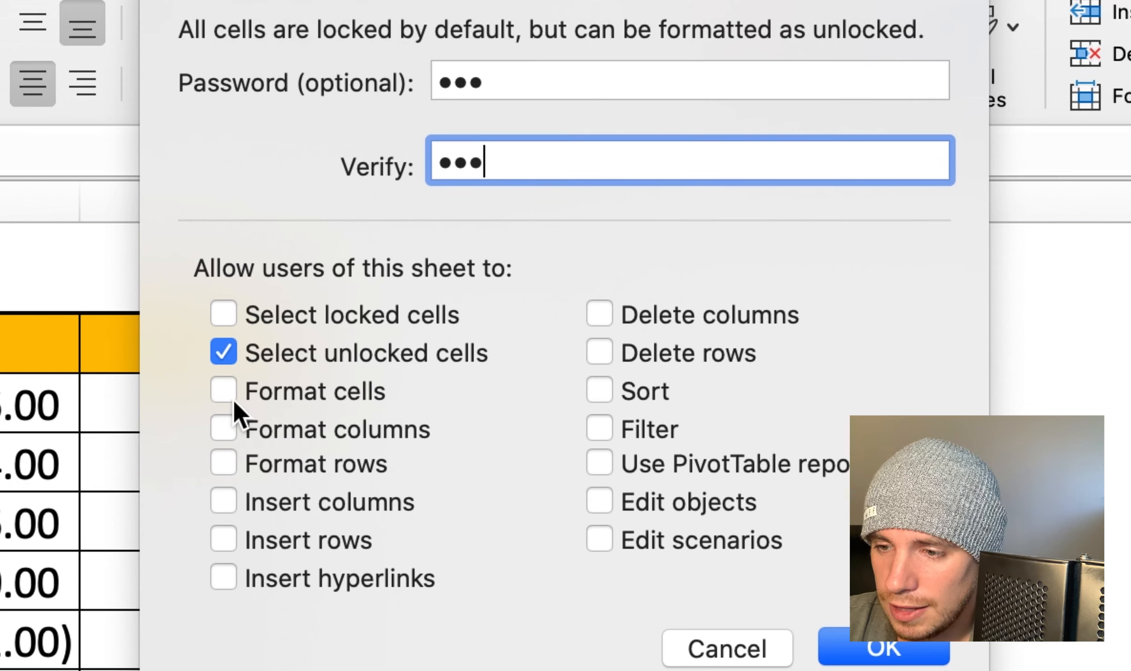
pyautogui.click(226, 429)
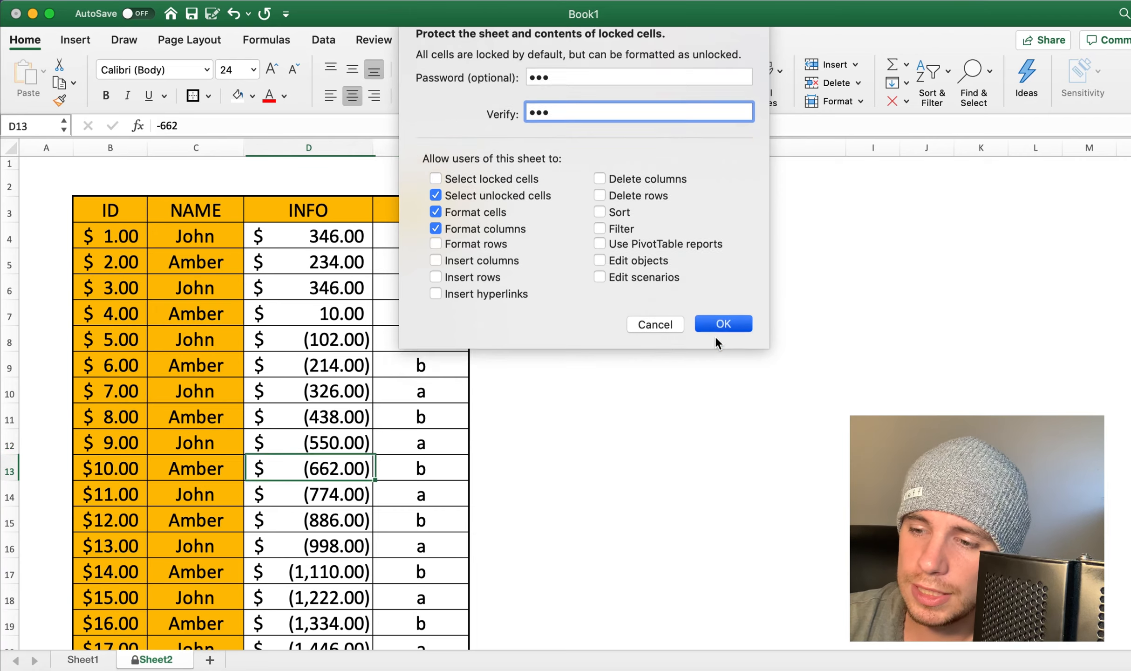
pyautogui.click(876, 647)
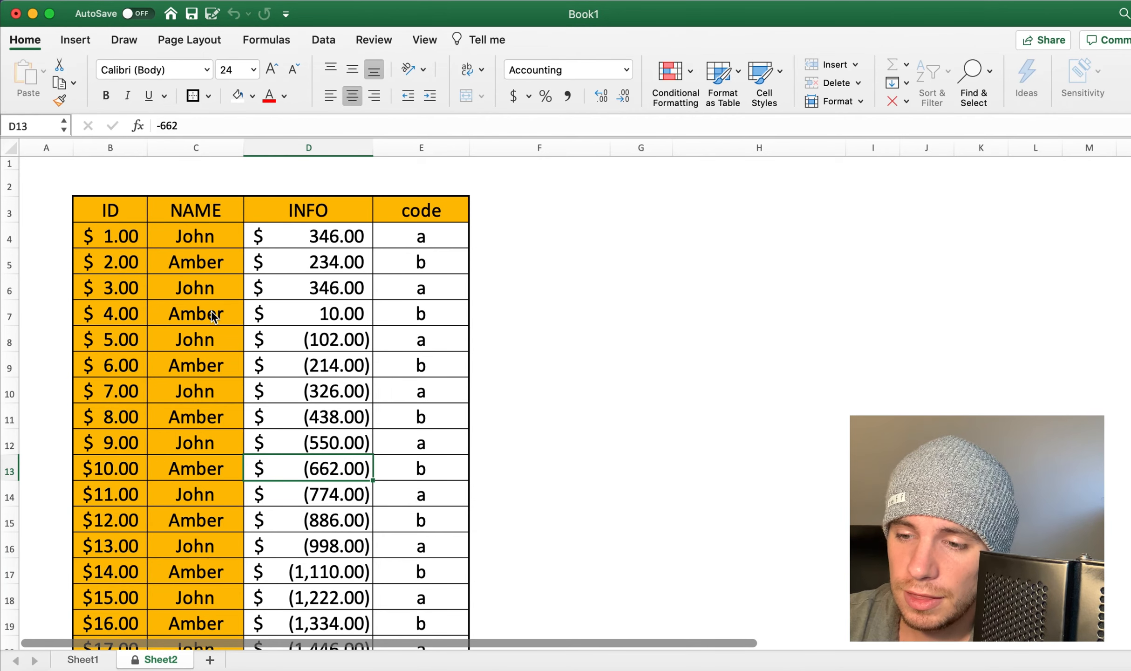
# Step: Test editing the unlocked INFO cells by changing D13 to mnbm-662 and D10 to nbnm
pyautogui.press('F2')
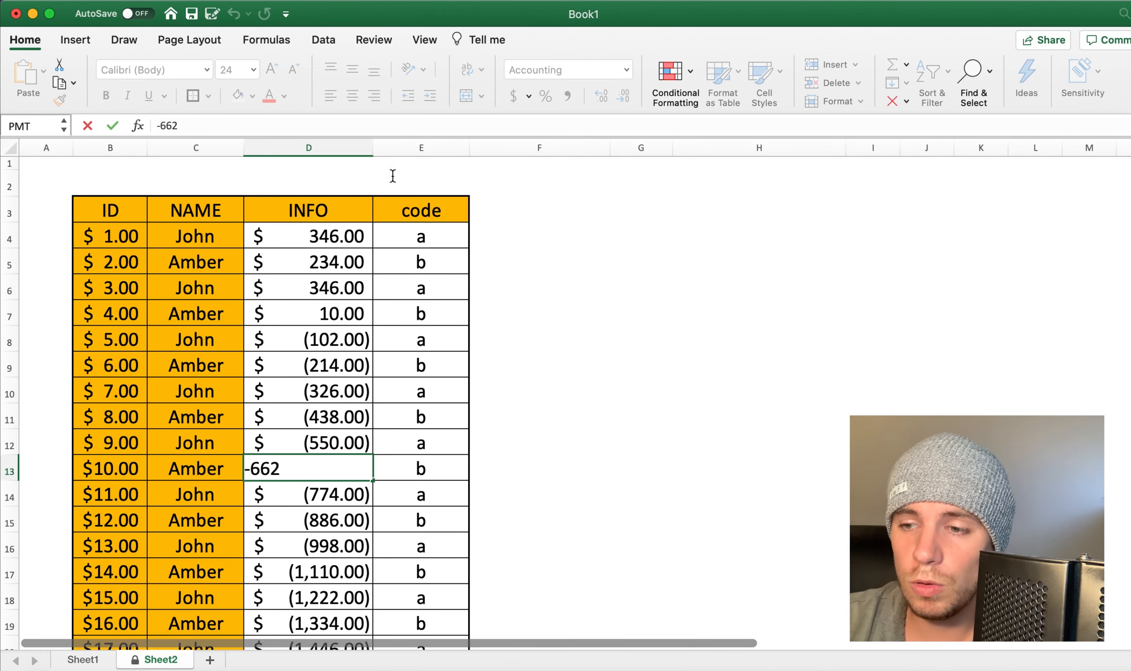
pyautogui.write('=')
pyautogui.click(356, 314)
pyautogui.press('BackSpace')
pyautogui.press('BackSpace')
pyautogui.press('BackSpace')
pyautogui.write('mnbm')
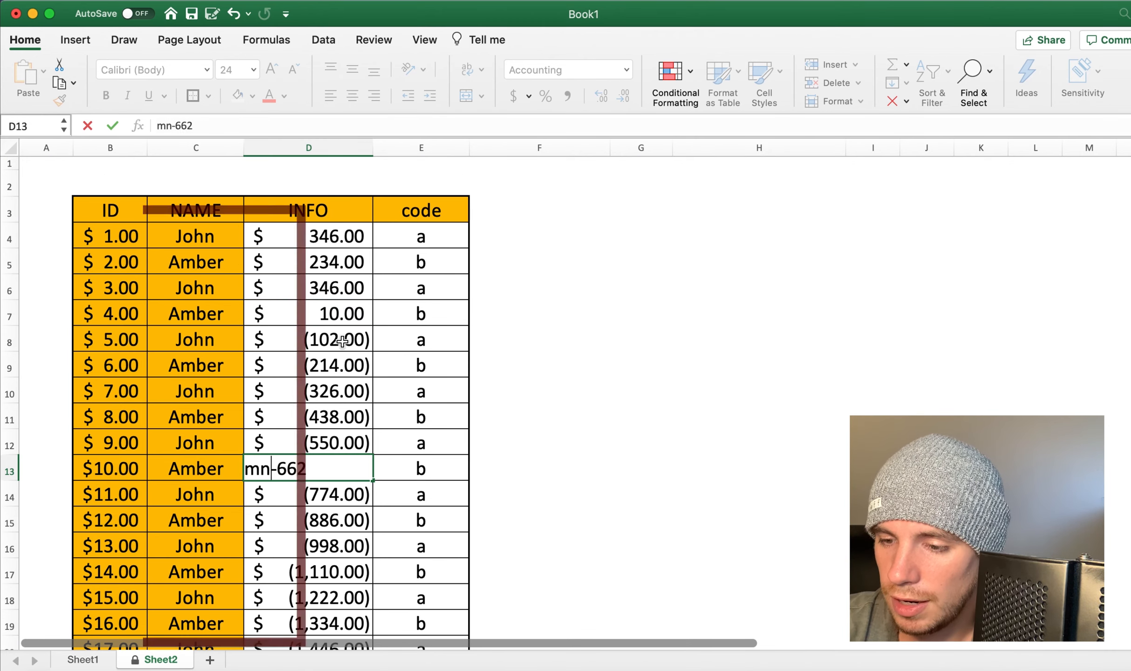
pyautogui.click(357, 398)
pyautogui.write('nbnm')
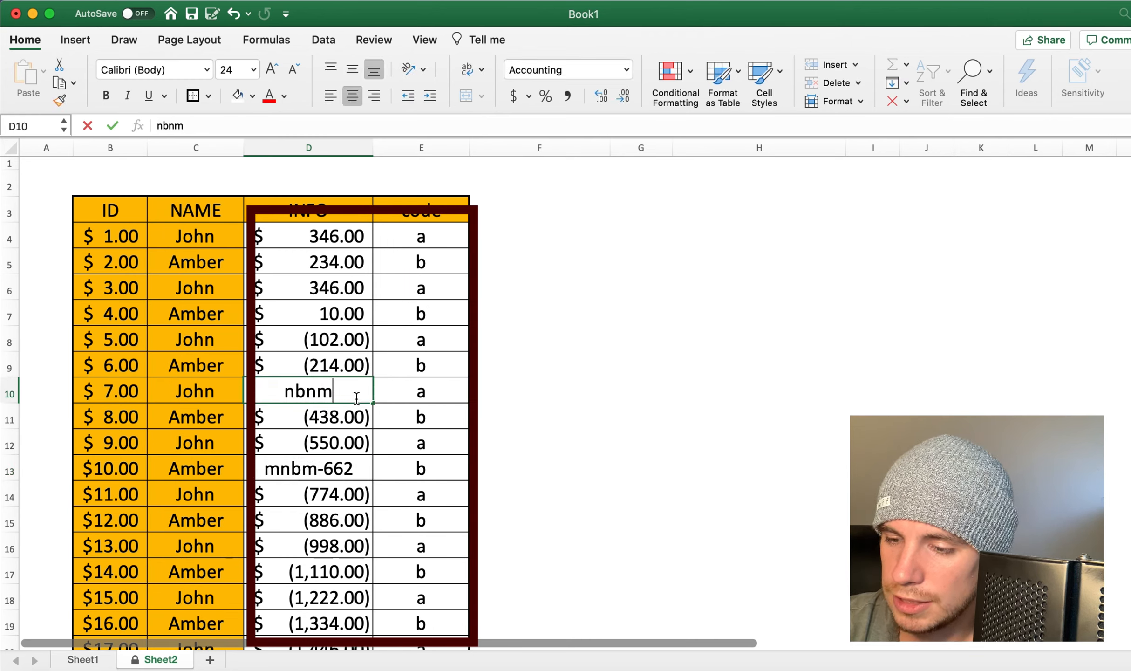
pyautogui.press('Return')
# Step: Enter bvh in INFO cell D8 and commit a test formula in D9
pyautogui.click(360, 329)
pyautogui.write('bvh')
pyautogui.press('Return')
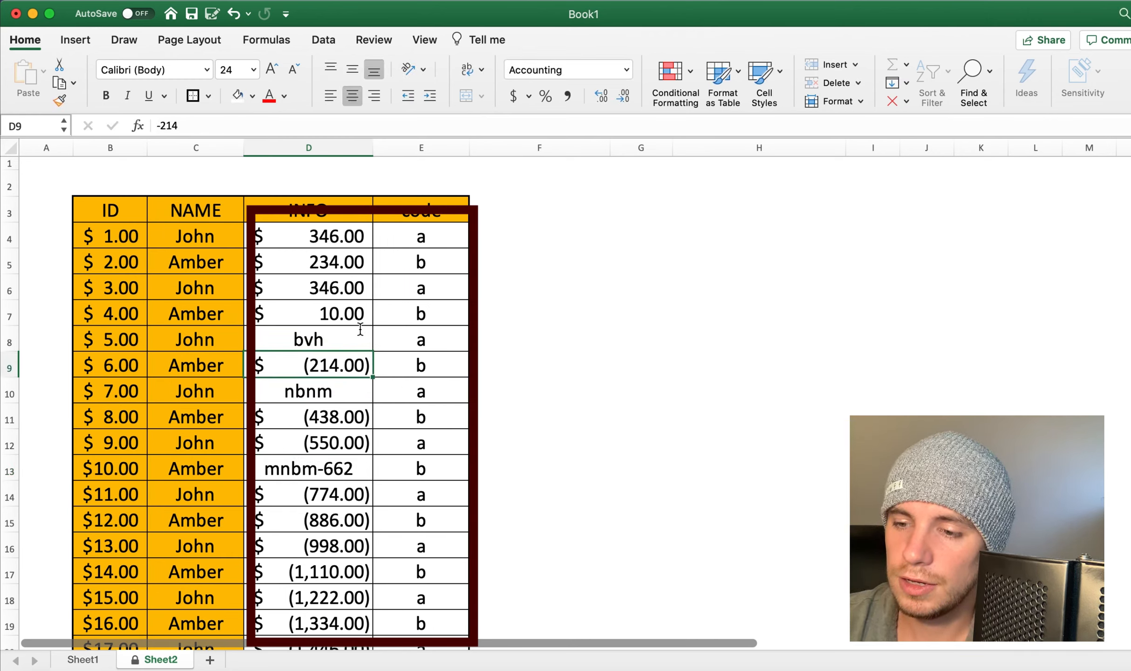
pyautogui.press('F2')
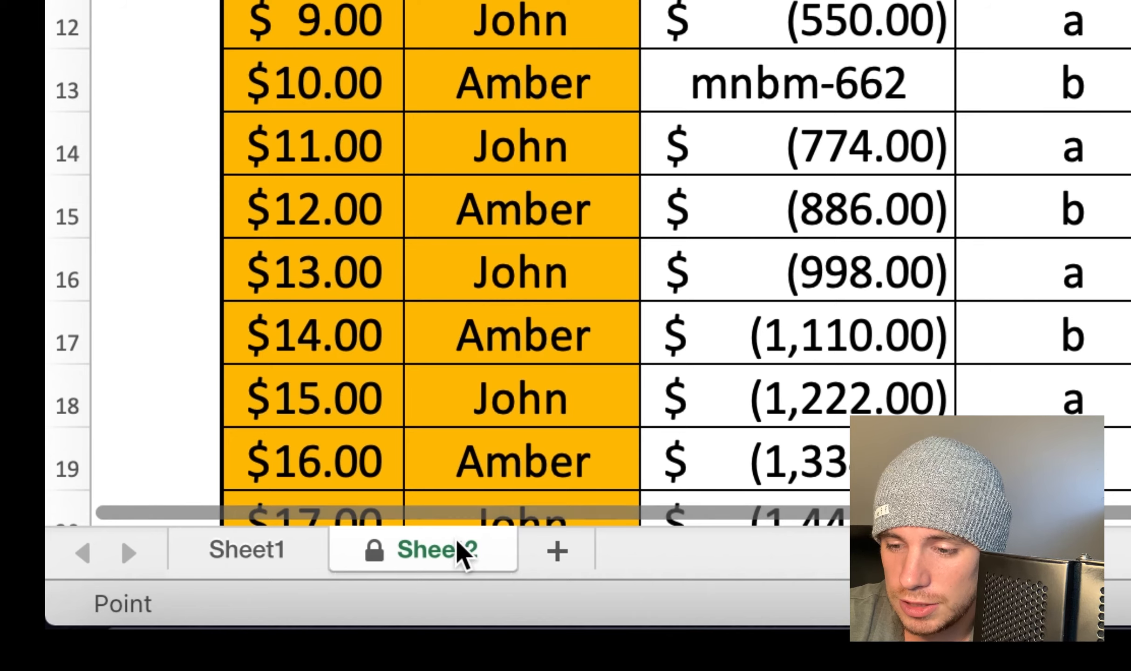
pyautogui.press('Return')
# Step: Unprotect Sheet2 with the sheet password and select the previously locked cell C5 in the NAME column
pyautogui.rightClick(461, 552)
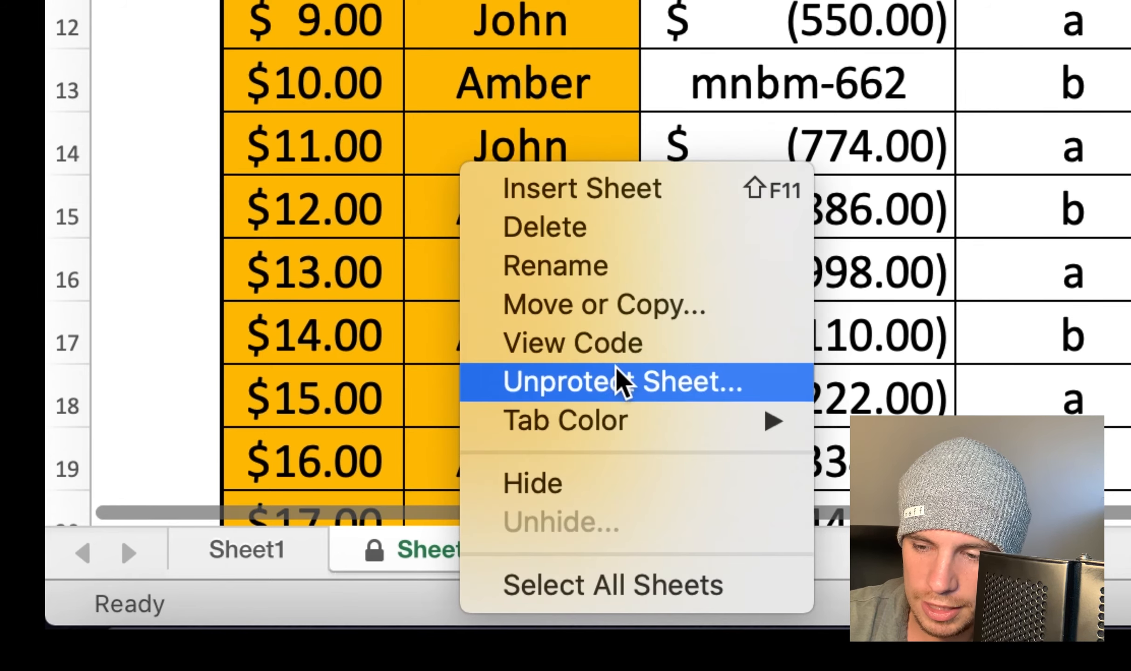
pyautogui.click(621, 382)
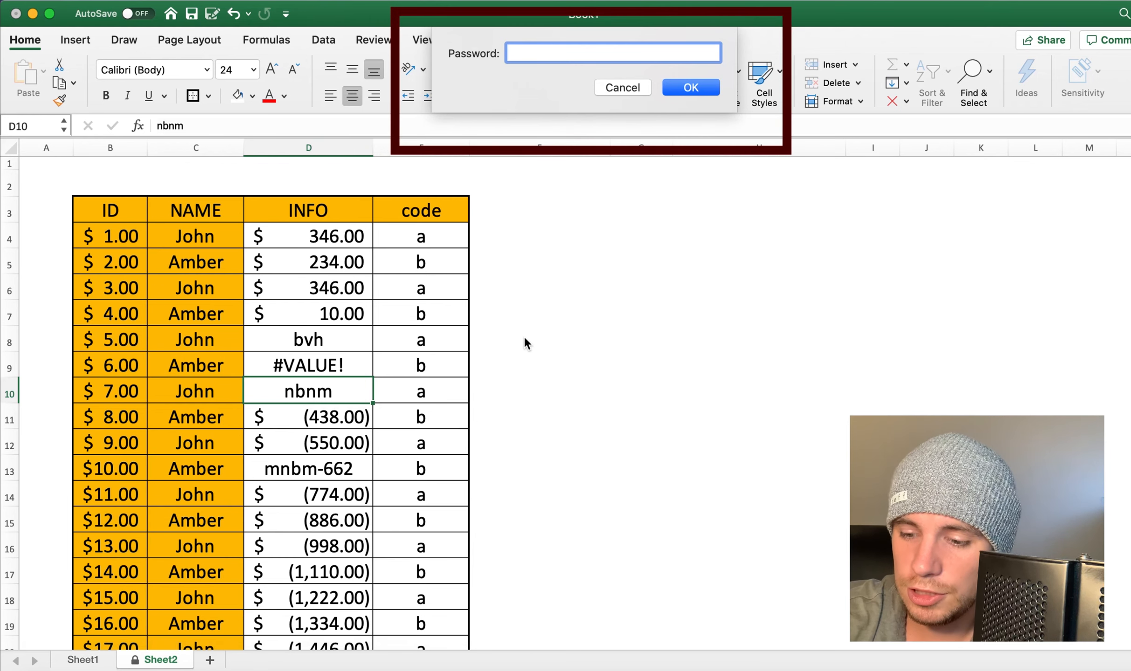
pyautogui.write('123')
pyautogui.press('Return')
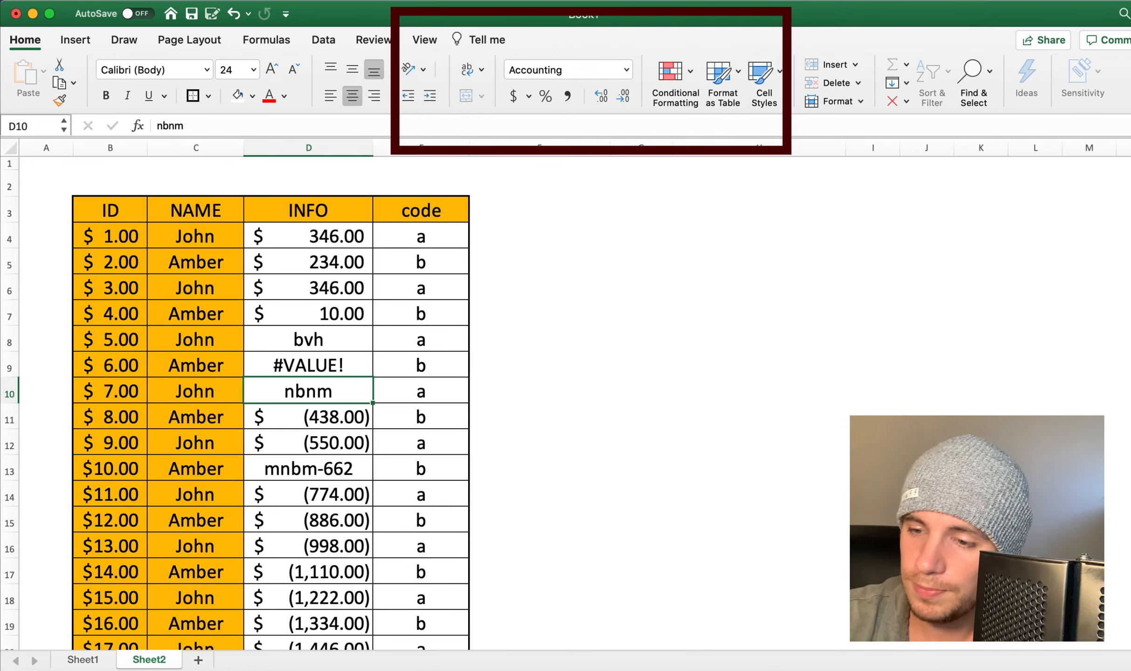
pyautogui.rightClick(167, 394)
pyautogui.click(239, 250)
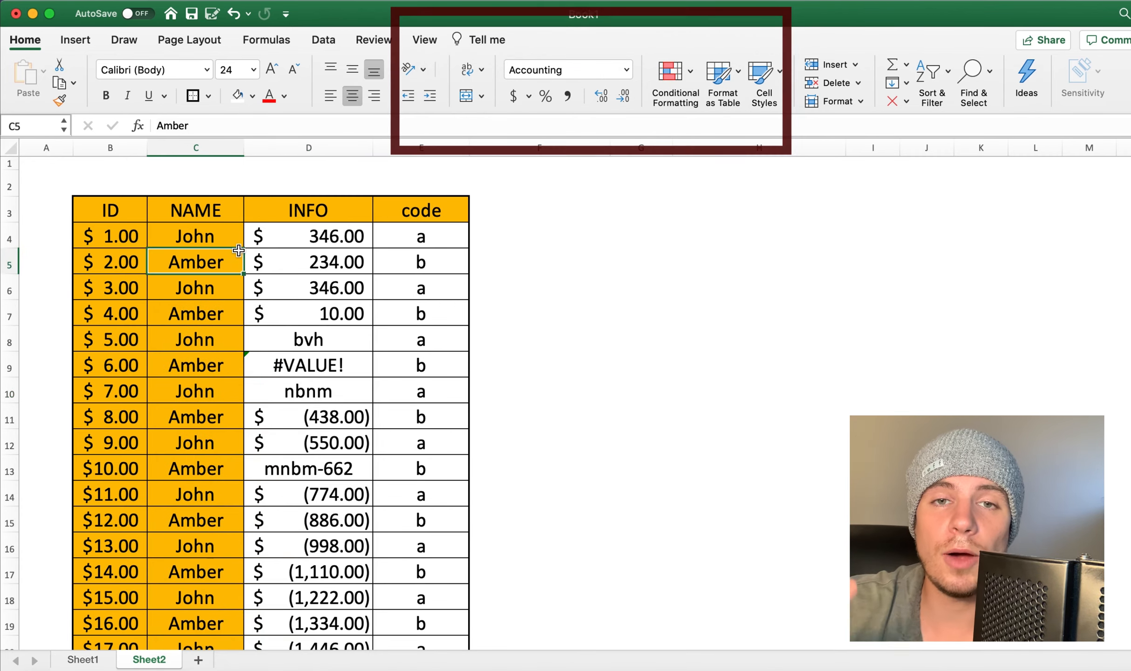